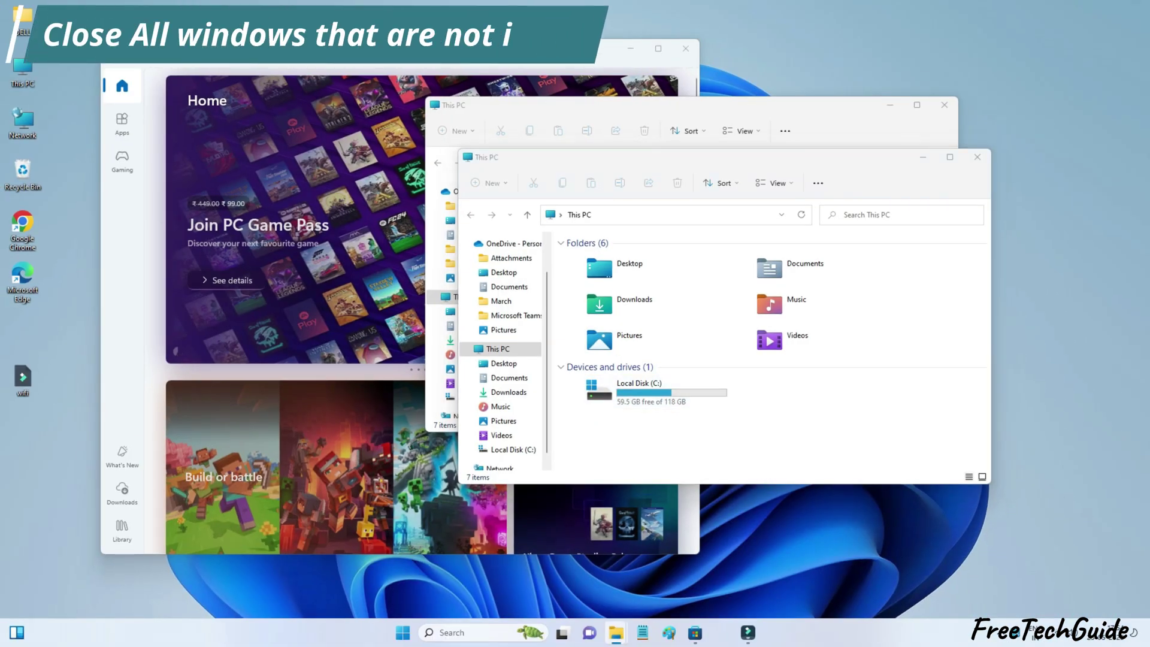
# - Close all open File Explorer windows and the Microsoft Store window from the taskbar
pyautogui.rightClick(615, 633)
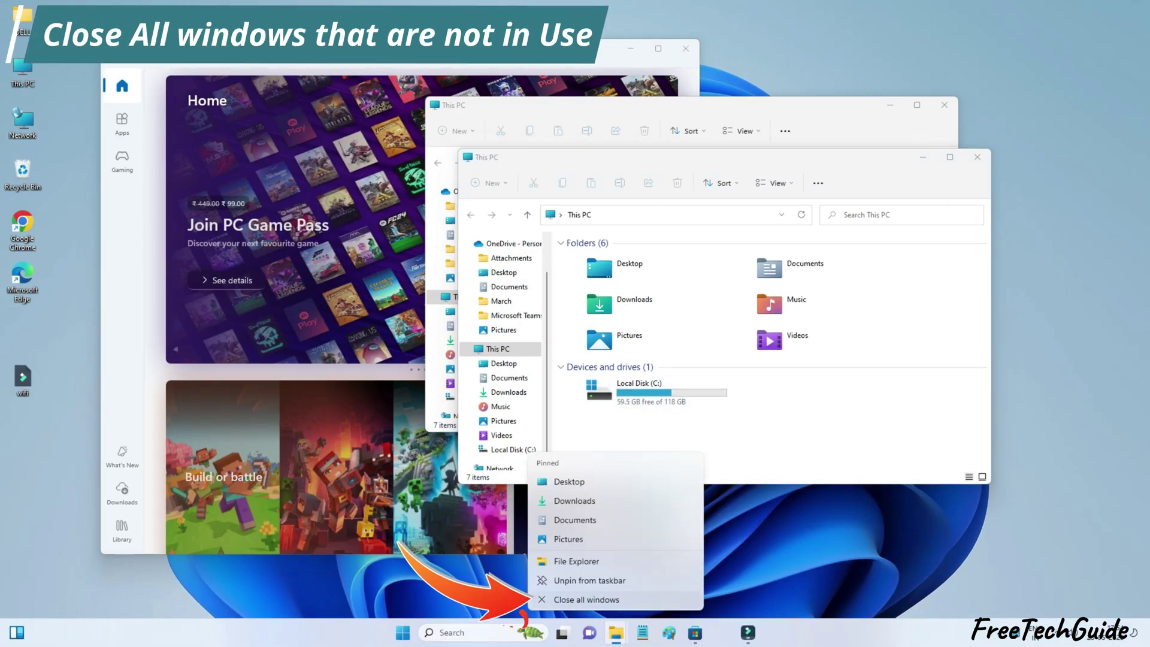
pyautogui.click(575, 601)
pyautogui.rightClick(695, 632)
pyautogui.click(664, 600)
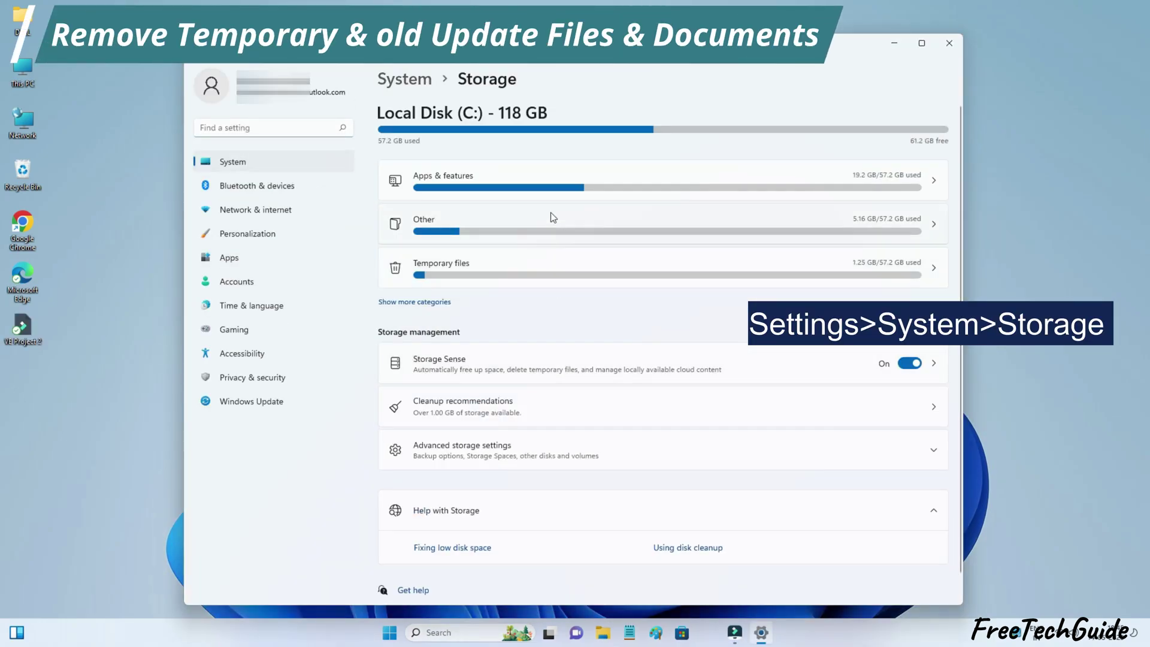
# - Remove the checked temporary files from Local Disk C, then bring up uninstall options for Adobe Acrobat Distiller XI
pyautogui.click(545, 266)
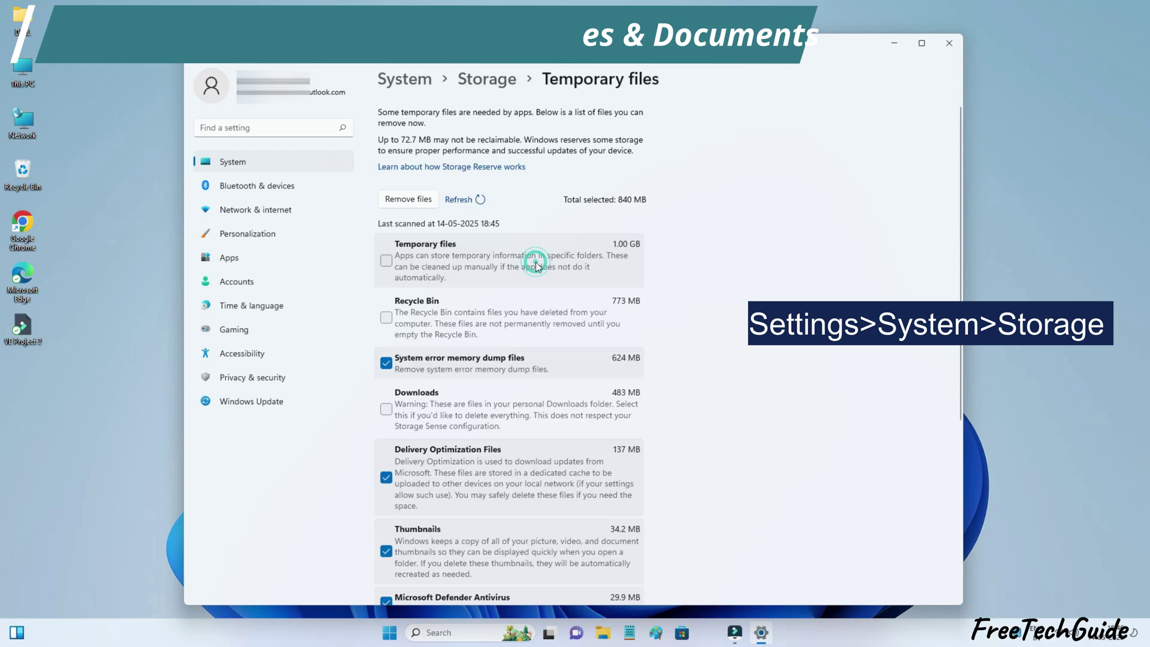
pyautogui.scroll(-3, 491, 455)
pyautogui.scroll(5, 501, 409)
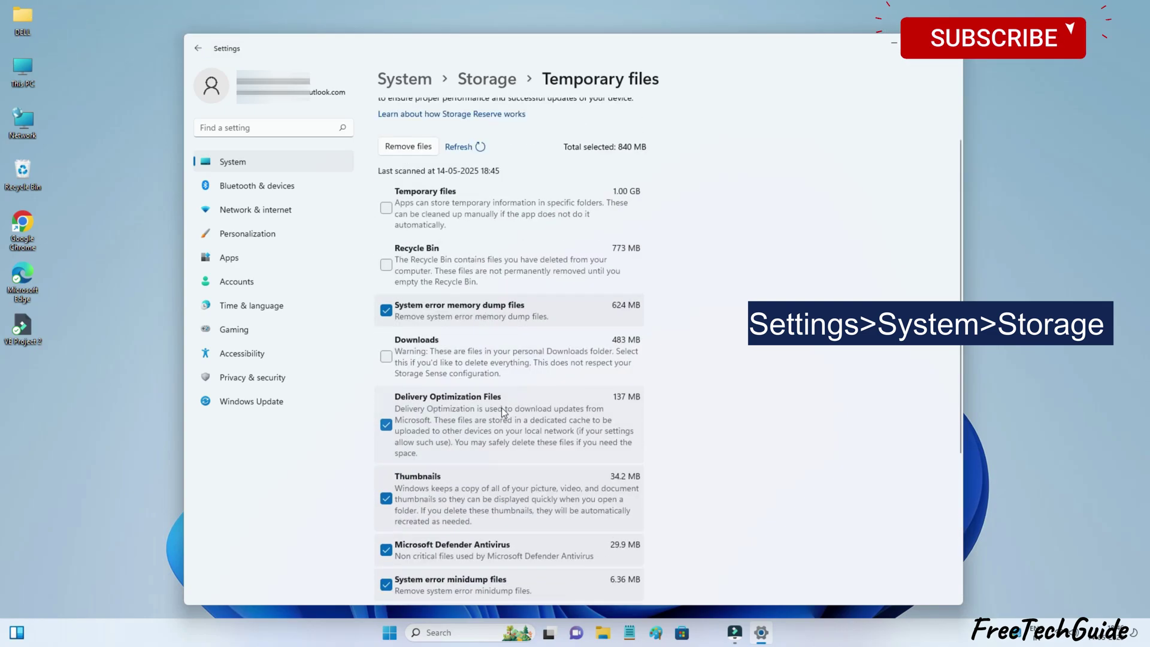
pyautogui.click(411, 200)
pyautogui.click(506, 356)
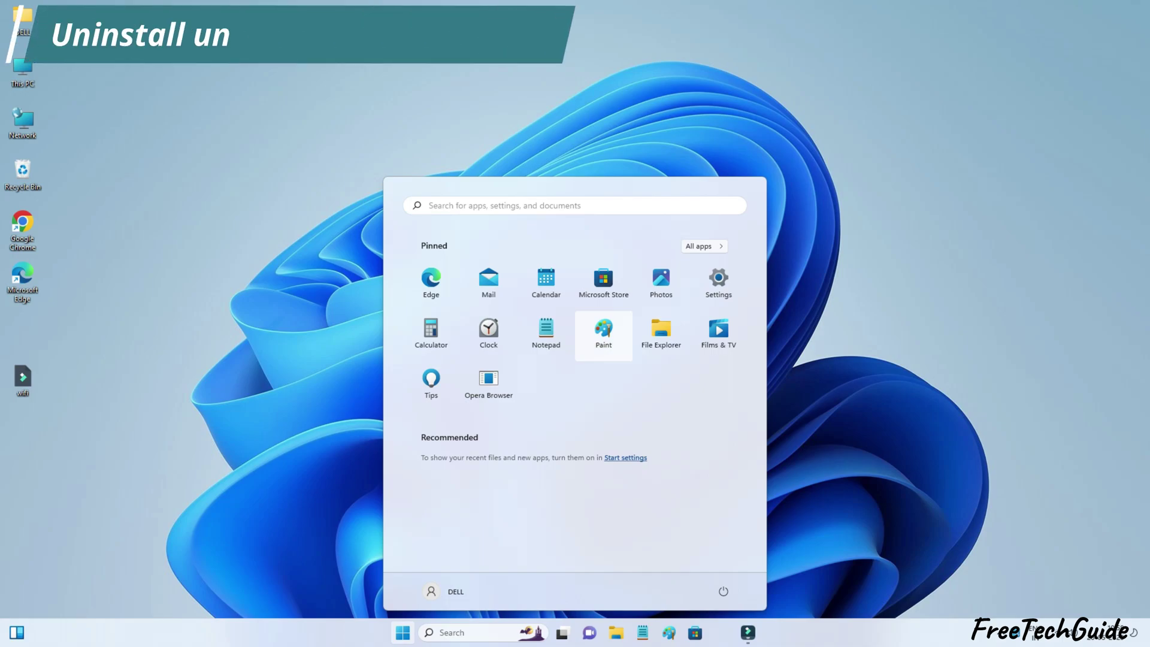
pyautogui.click(704, 245)
pyautogui.rightClick(547, 323)
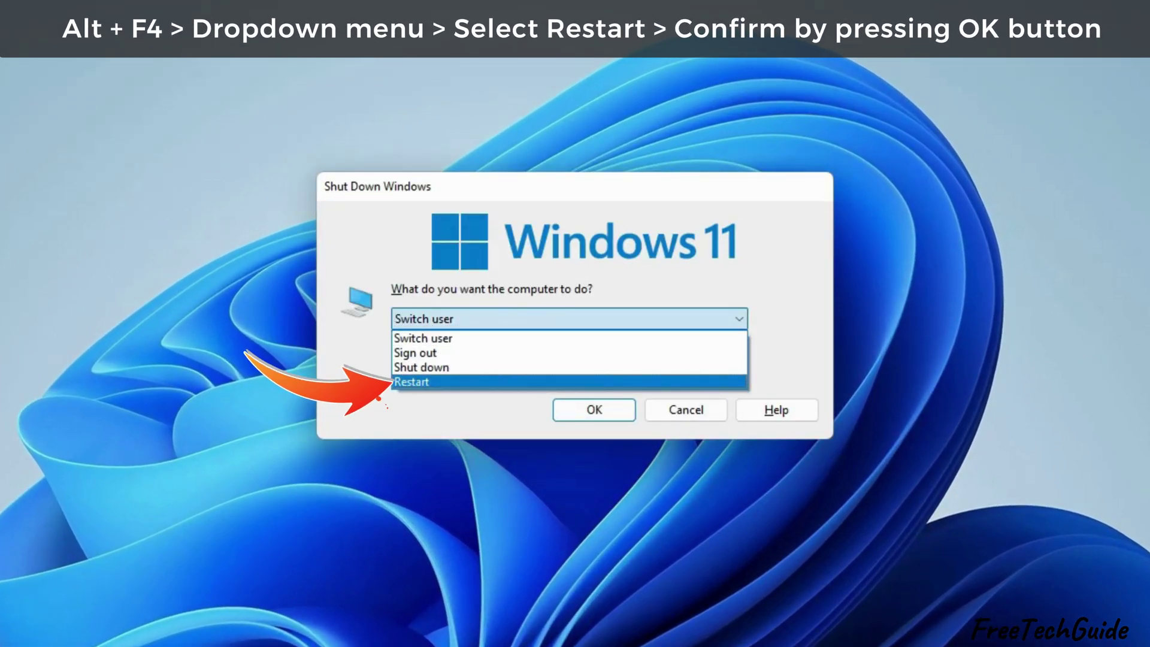
# - Choose Restart in the Shut Down Windows dialog and confirm it
pyautogui.press('Return')
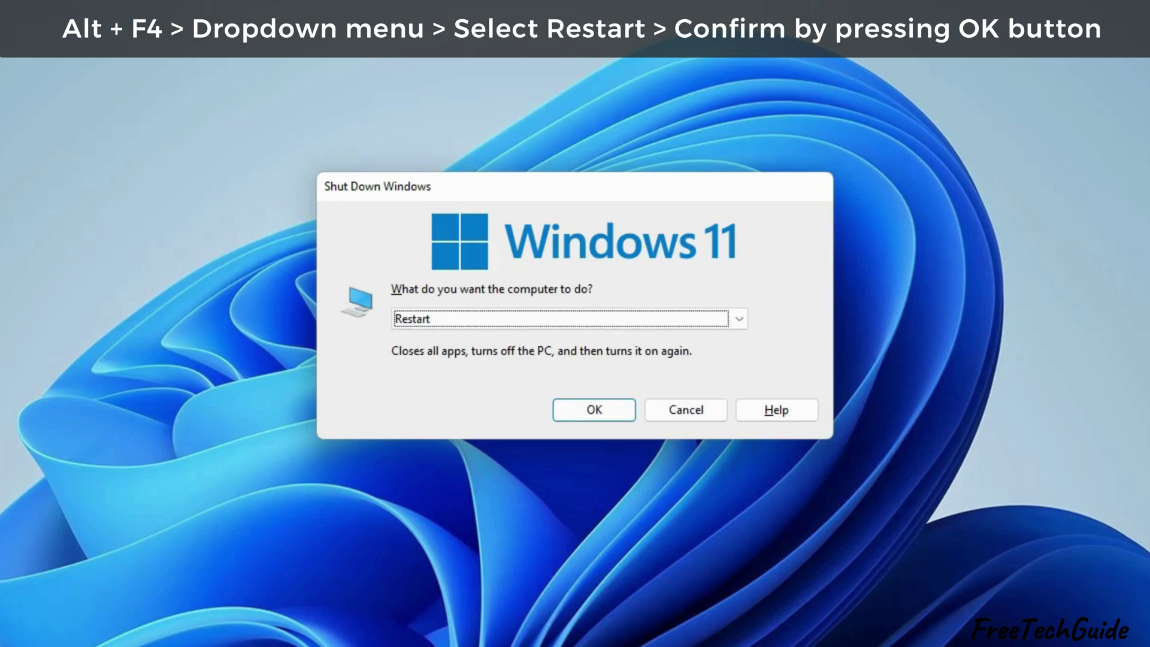
pyautogui.press('Return')
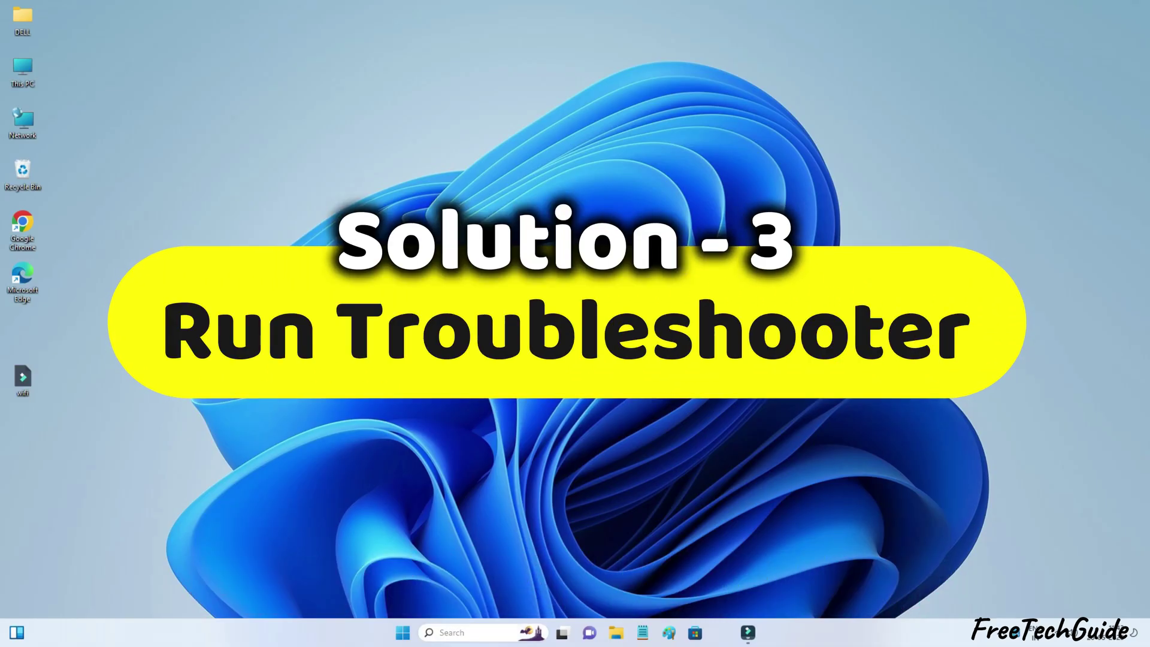
# - Open Windows Update in Services, set its startup type to Automatic, start it, and save
pyautogui.press('super+s')
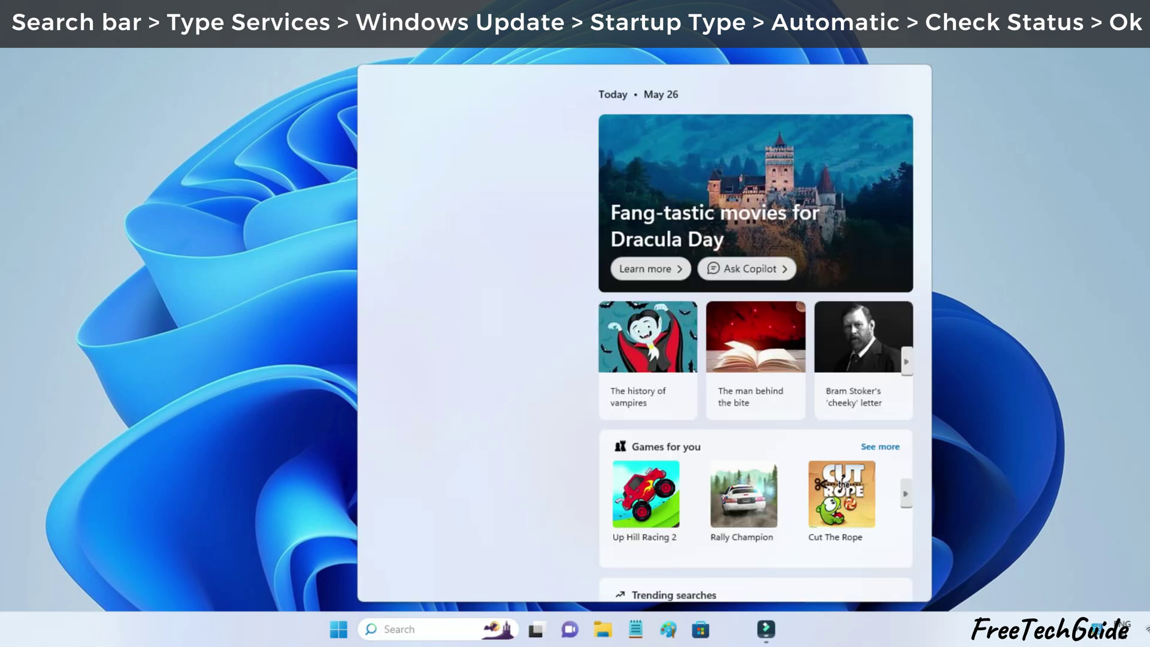
pyautogui.write('services')
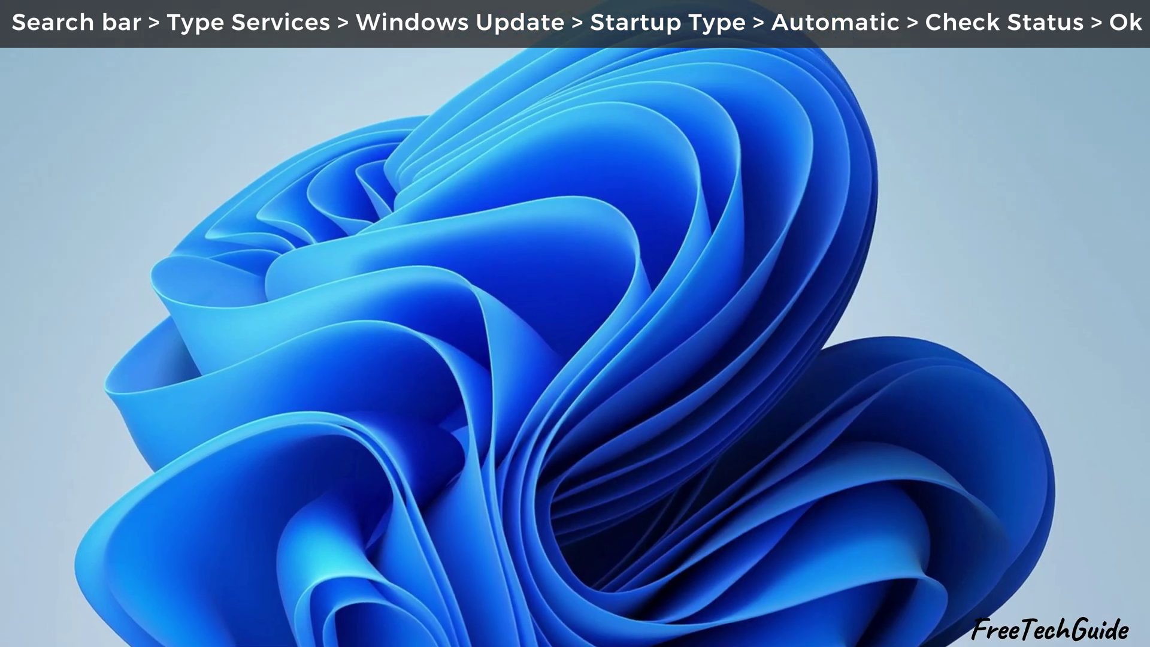
pyautogui.scroll(-8, 674, 378)
pyautogui.press('w')
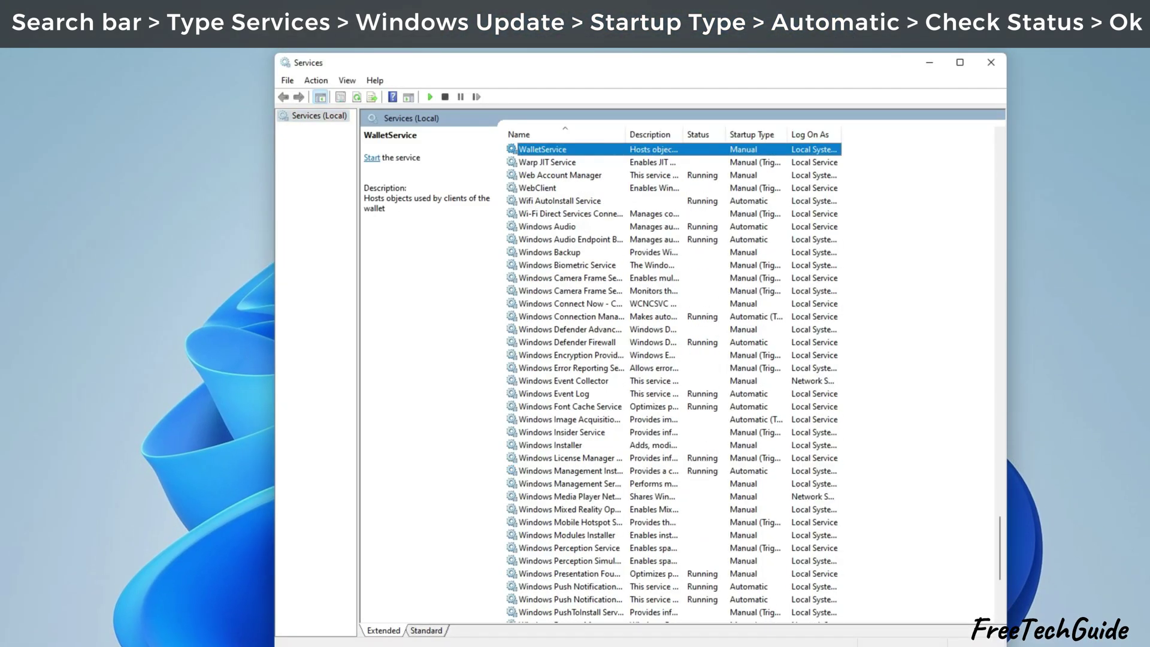
pyautogui.scroll(-6, 579, 458)
pyautogui.click(557, 445)
pyautogui.doubleClick(557, 445)
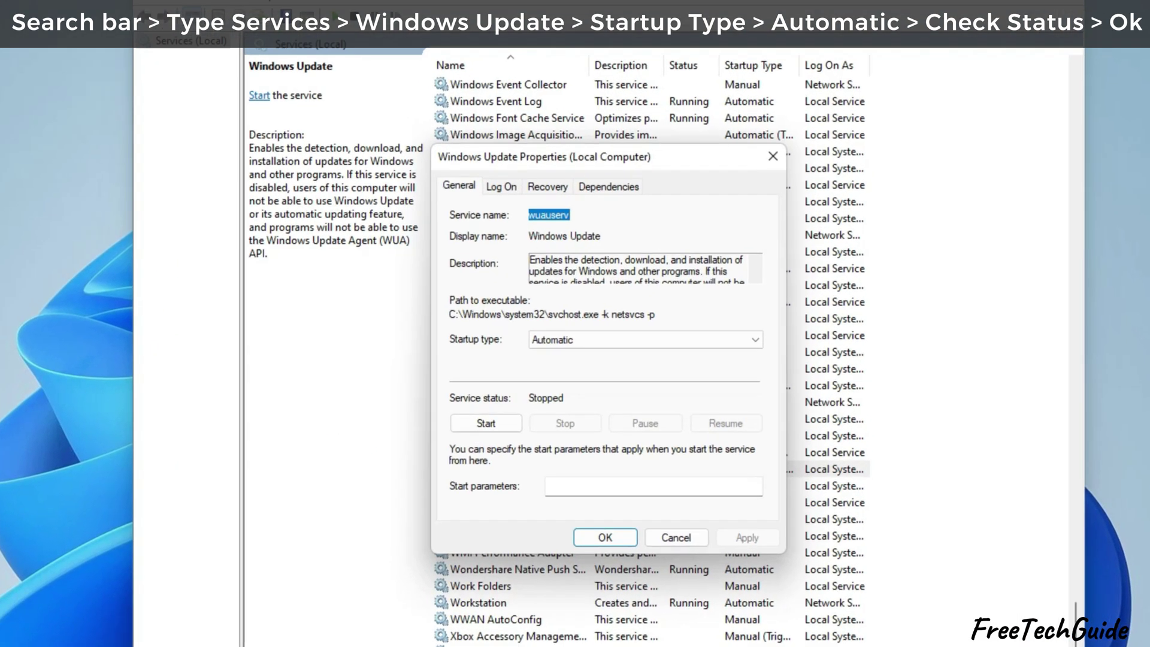
pyautogui.click(748, 333)
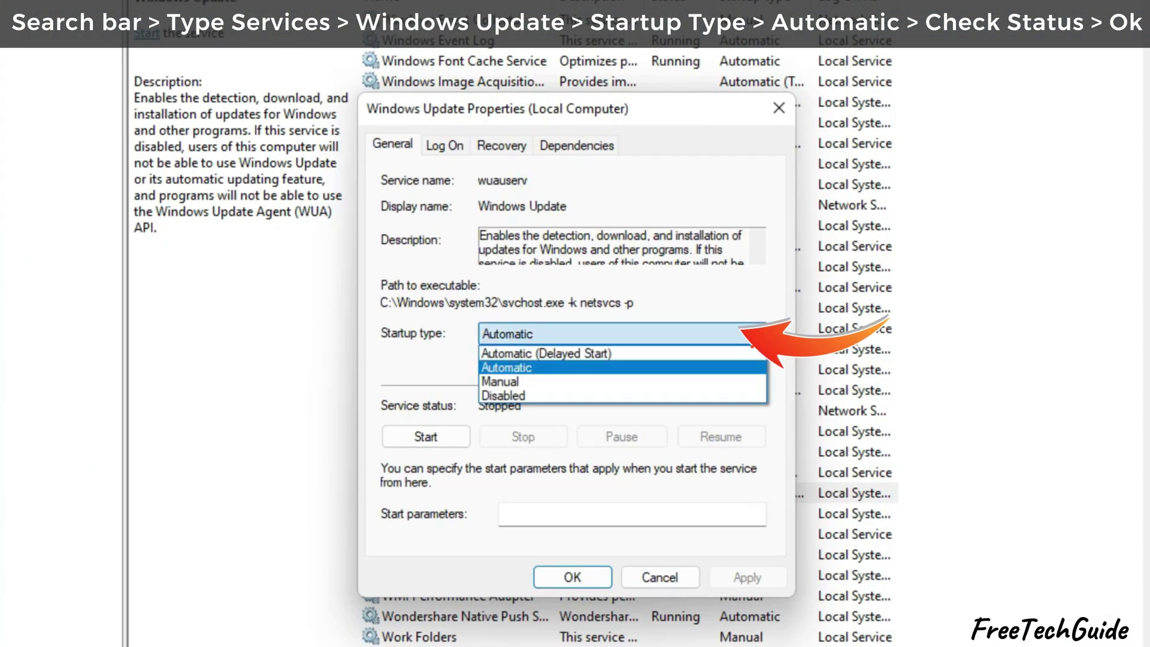
pyautogui.click(599, 365)
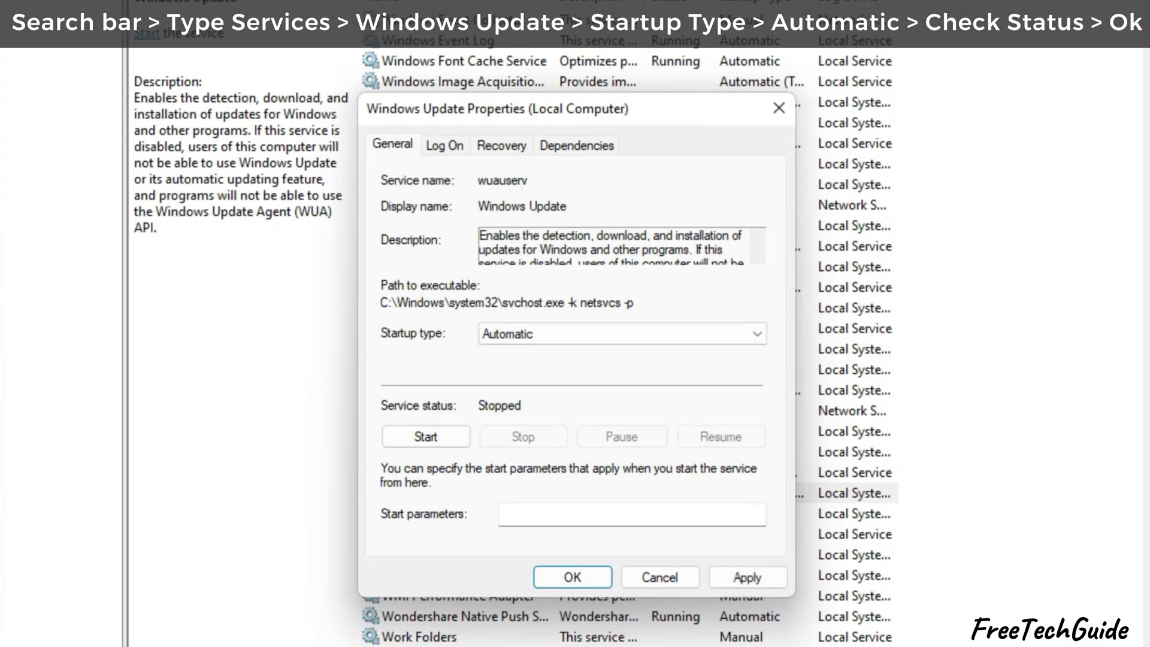
pyautogui.click(426, 436)
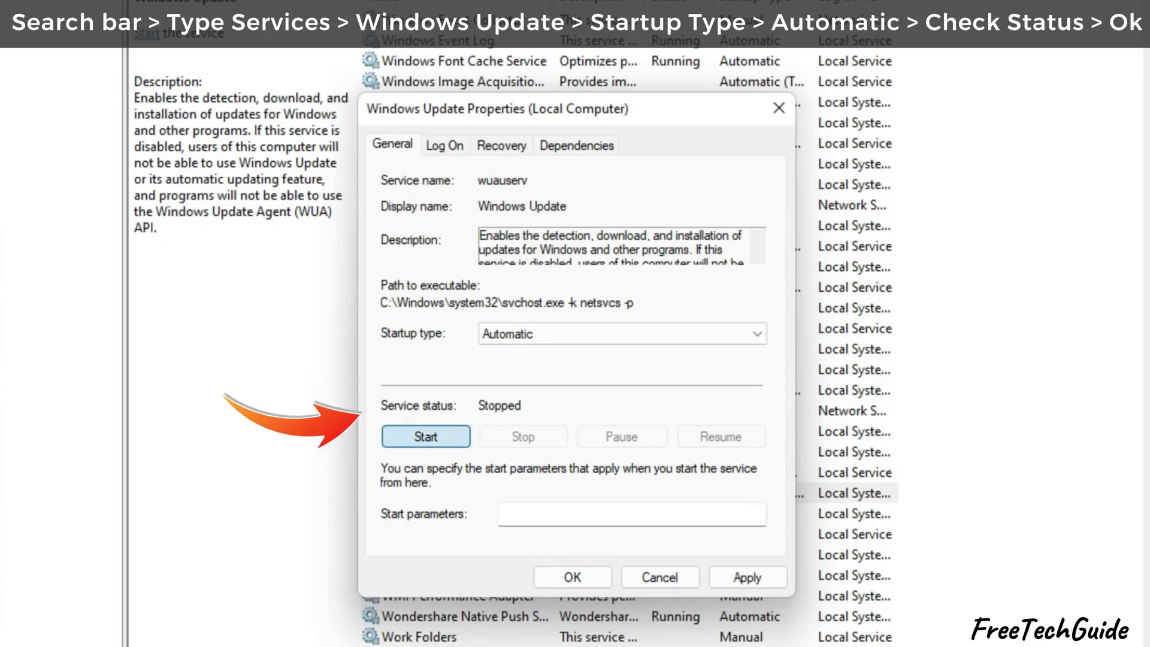
pyautogui.click(571, 577)
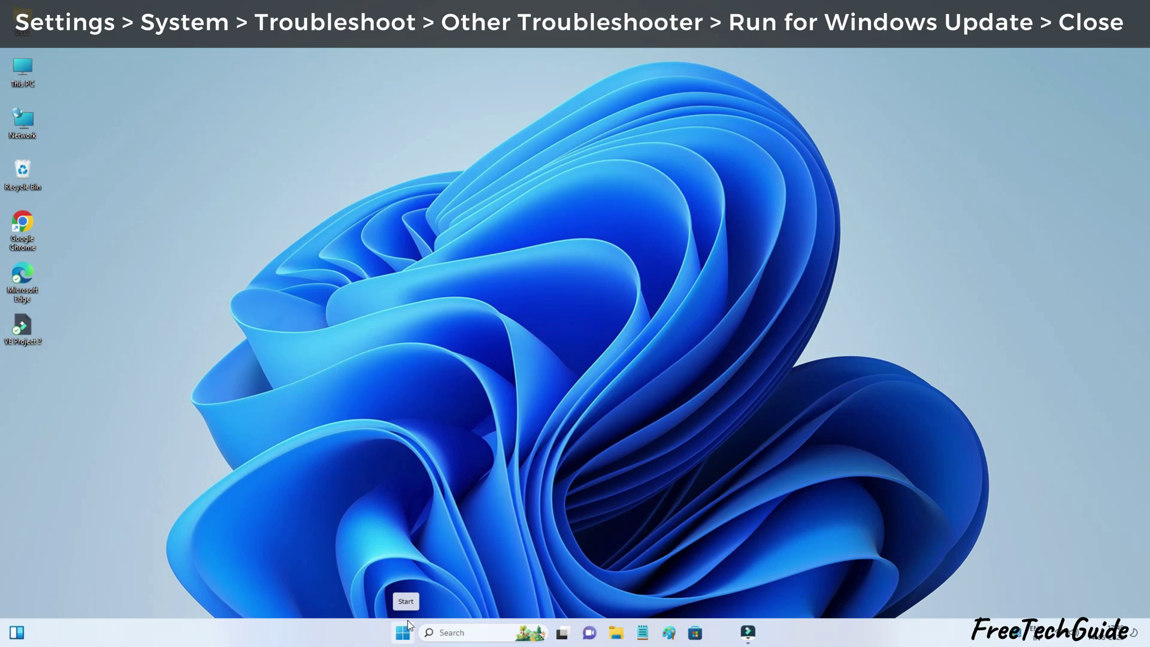
# - Run the Windows Update troubleshooter from System > Troubleshoot > Other troubleshooters
pyautogui.click(408, 625)
pyautogui.click(716, 287)
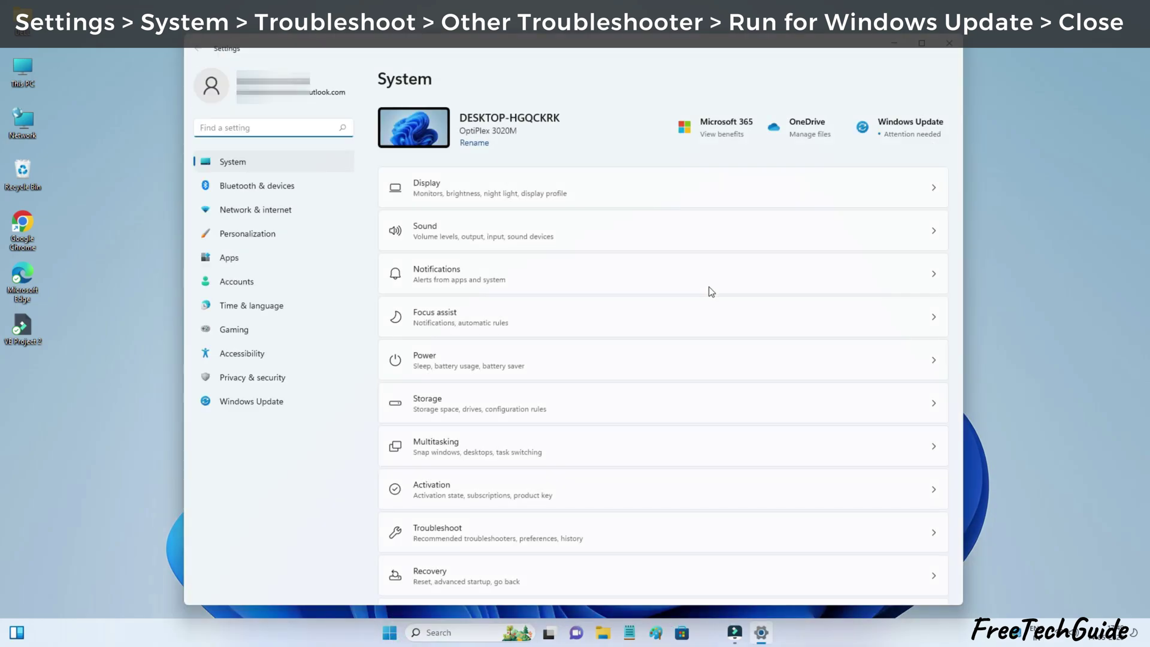
pyautogui.click(260, 162)
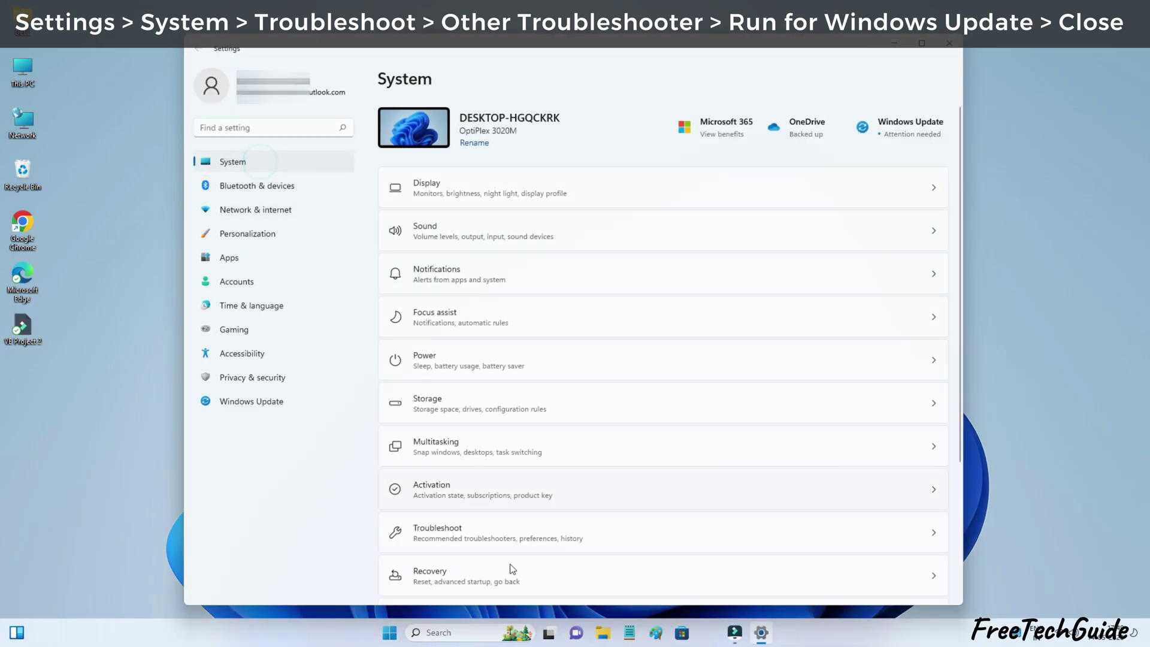
pyautogui.click(473, 542)
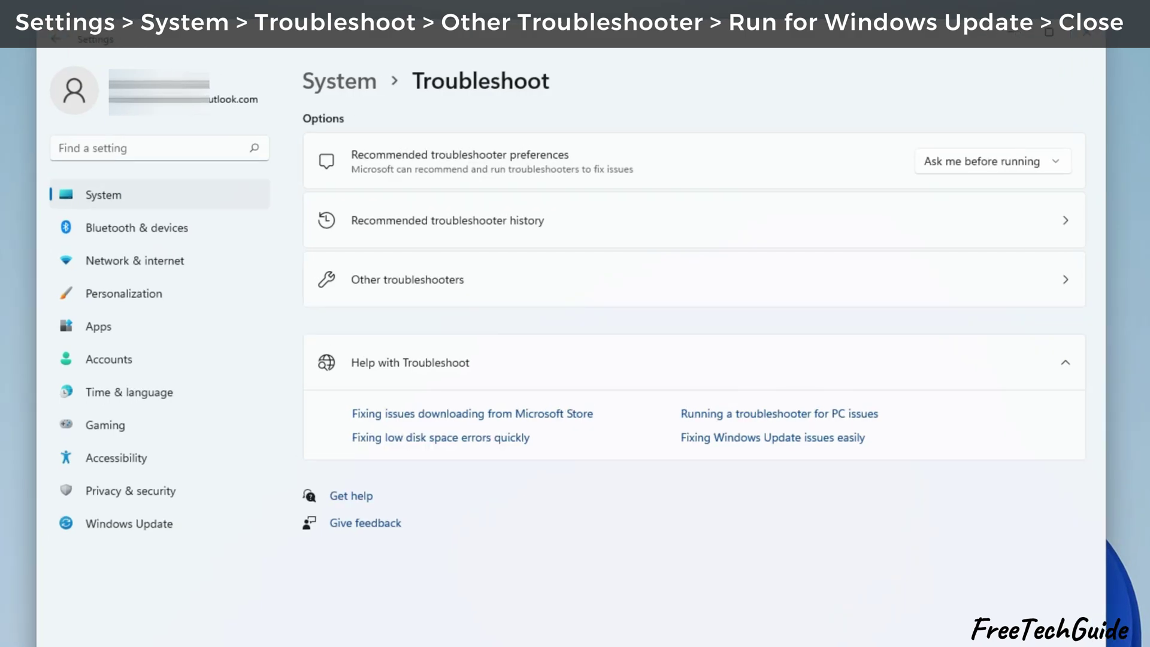
pyautogui.click(502, 286)
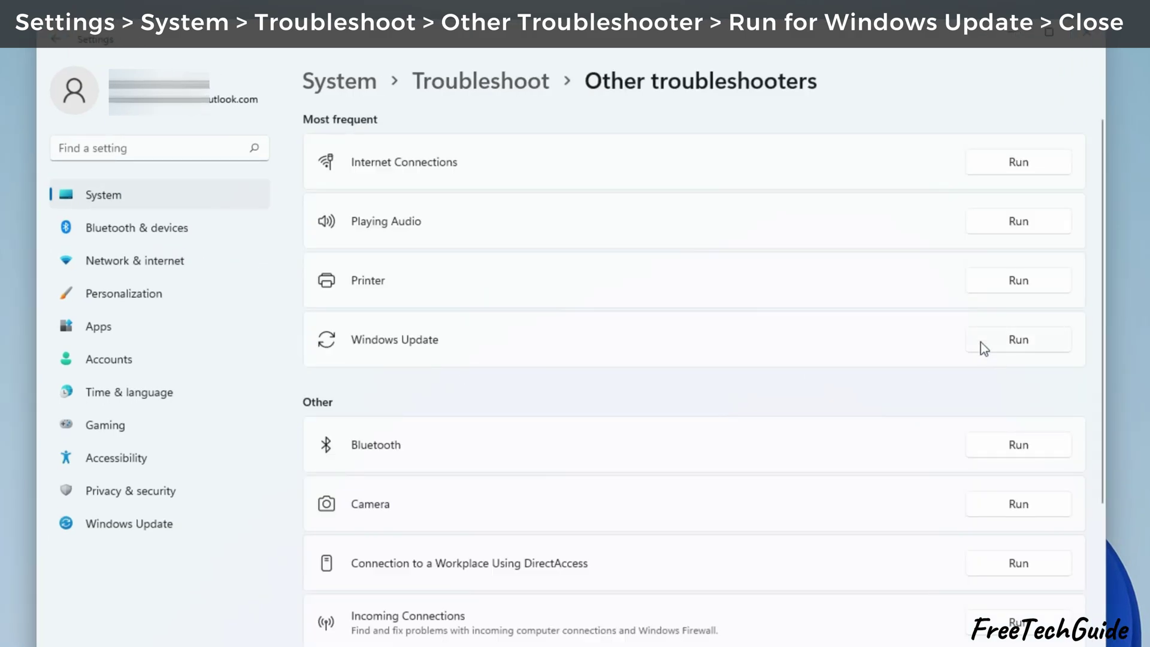
pyautogui.click(1025, 348)
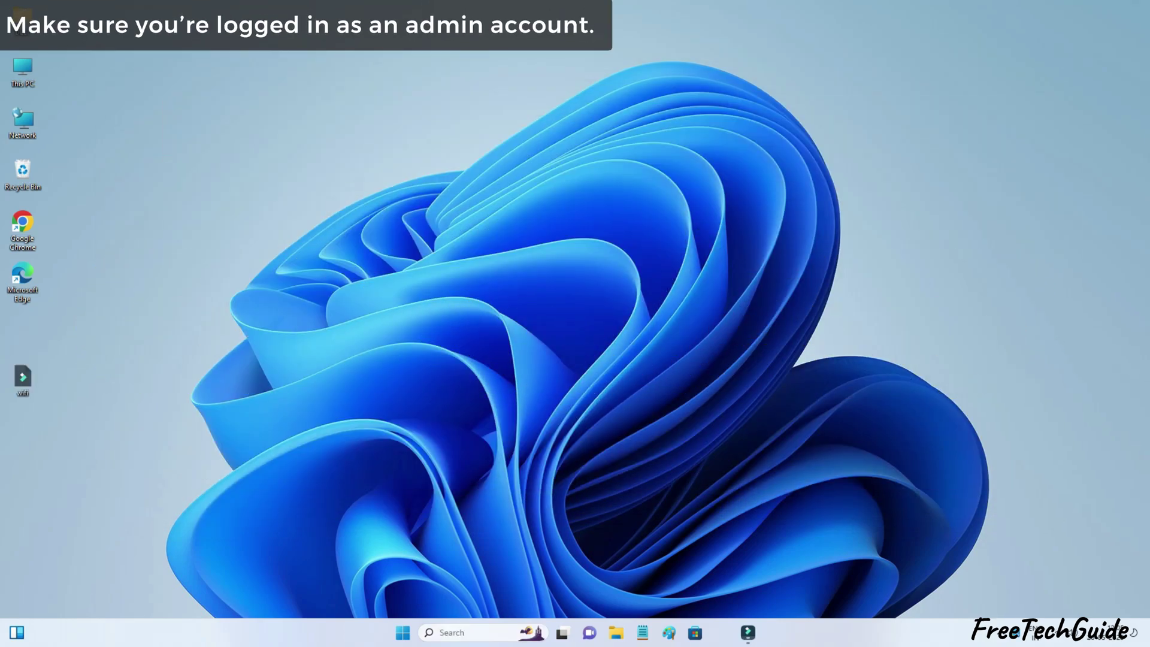
# - In an administrator terminal opened from Win+X, stop the Windows Update and BITS services with net stop
pyautogui.press('super+x')
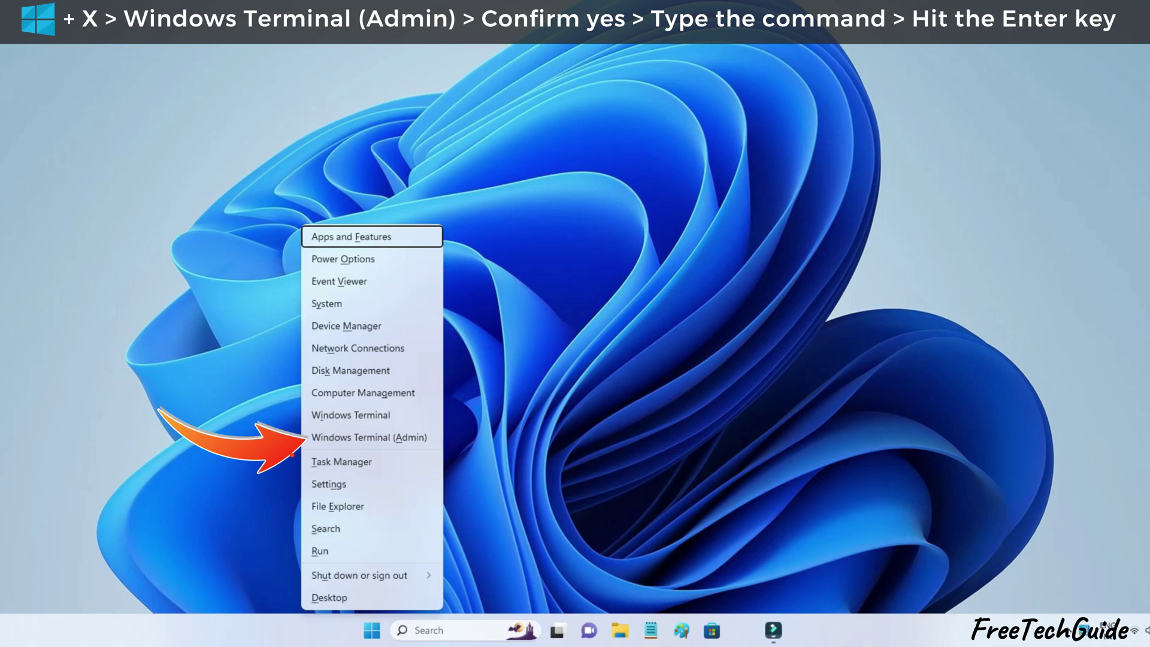
pyautogui.press('a')
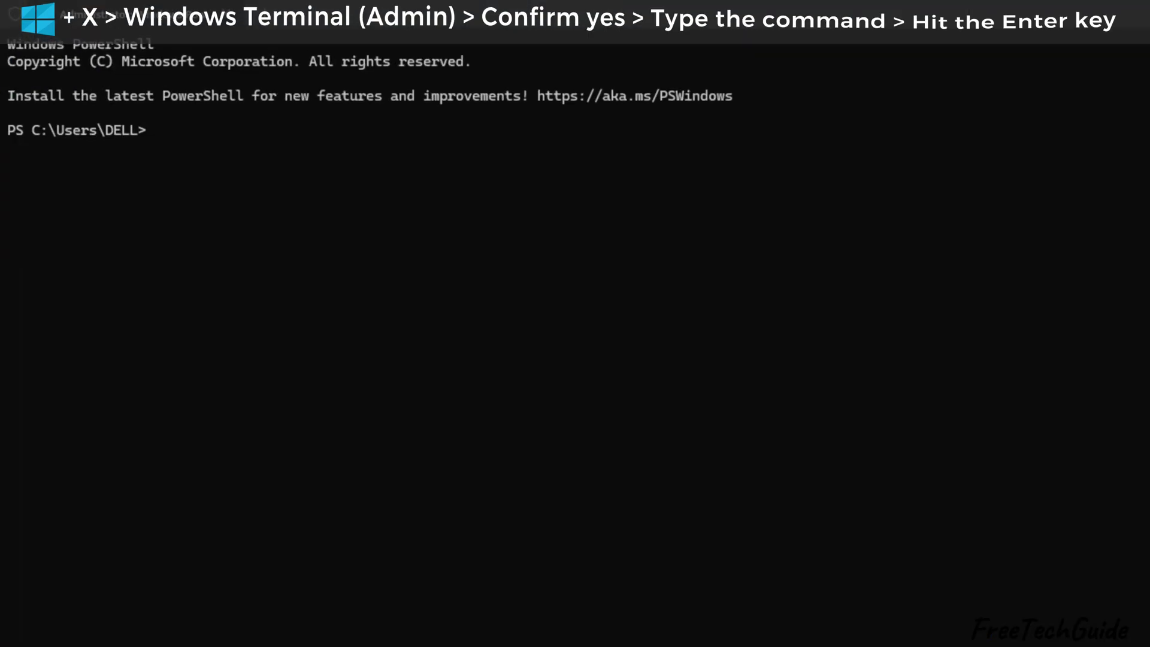
pyautogui.write('net stop wuauserv')
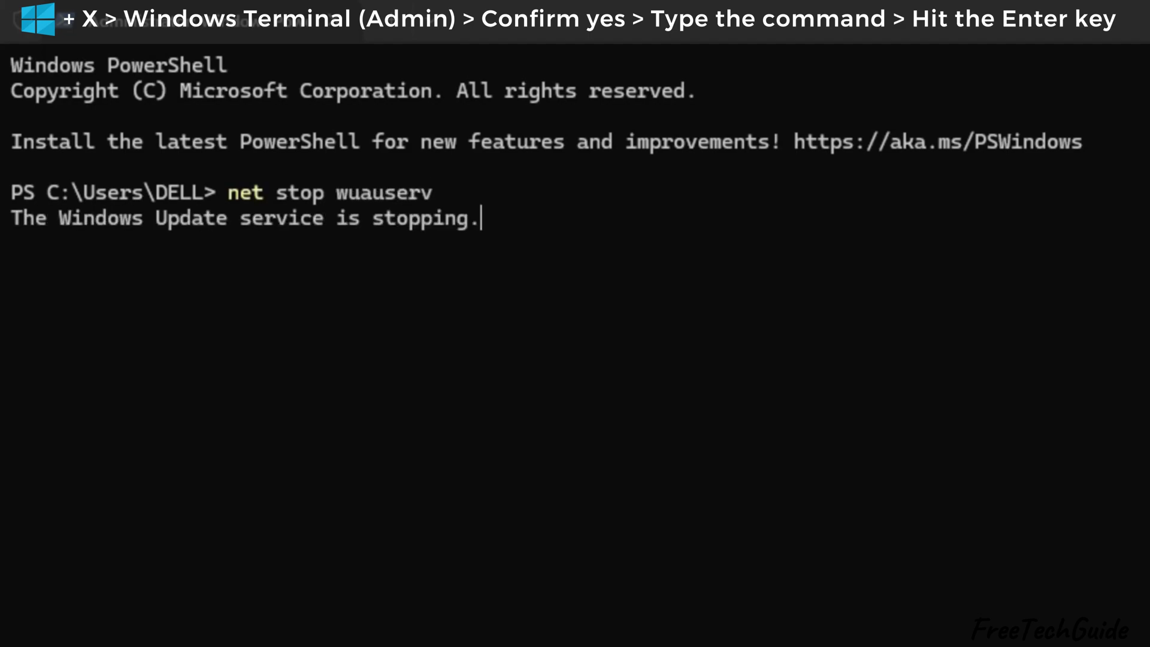
pyautogui.write('net stop bits')
pyautogui.press('Return')
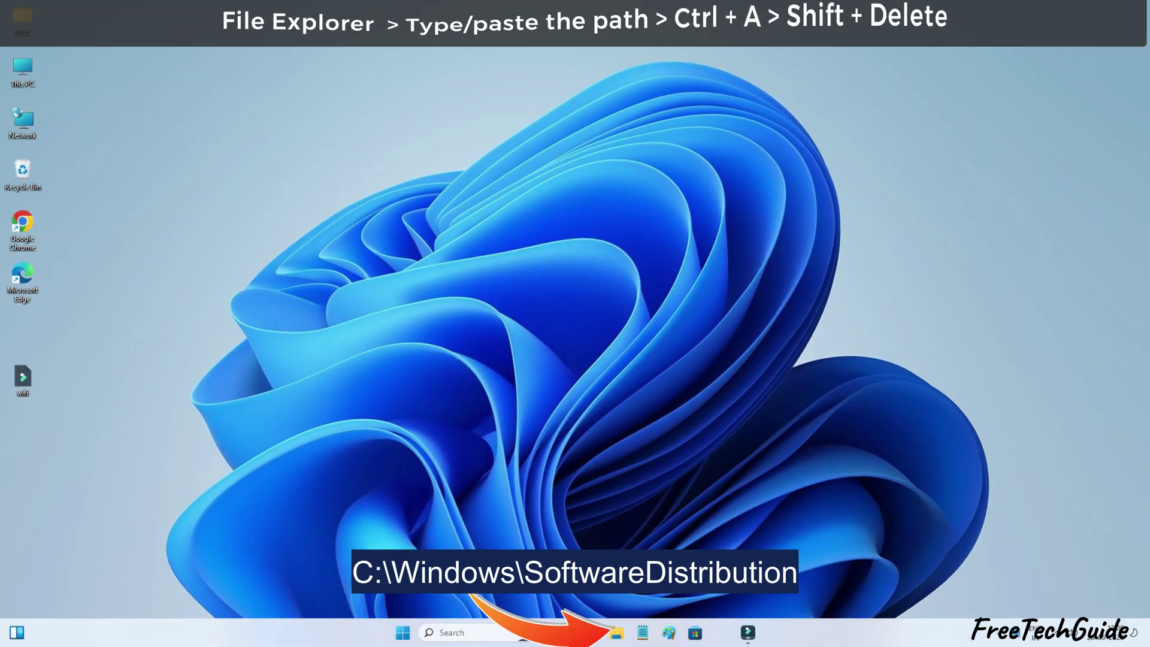
# - Permanently delete everything in C:\Windows\SoftwareDistribution, skipping items that are locked or need permission
pyautogui.press('super+e')
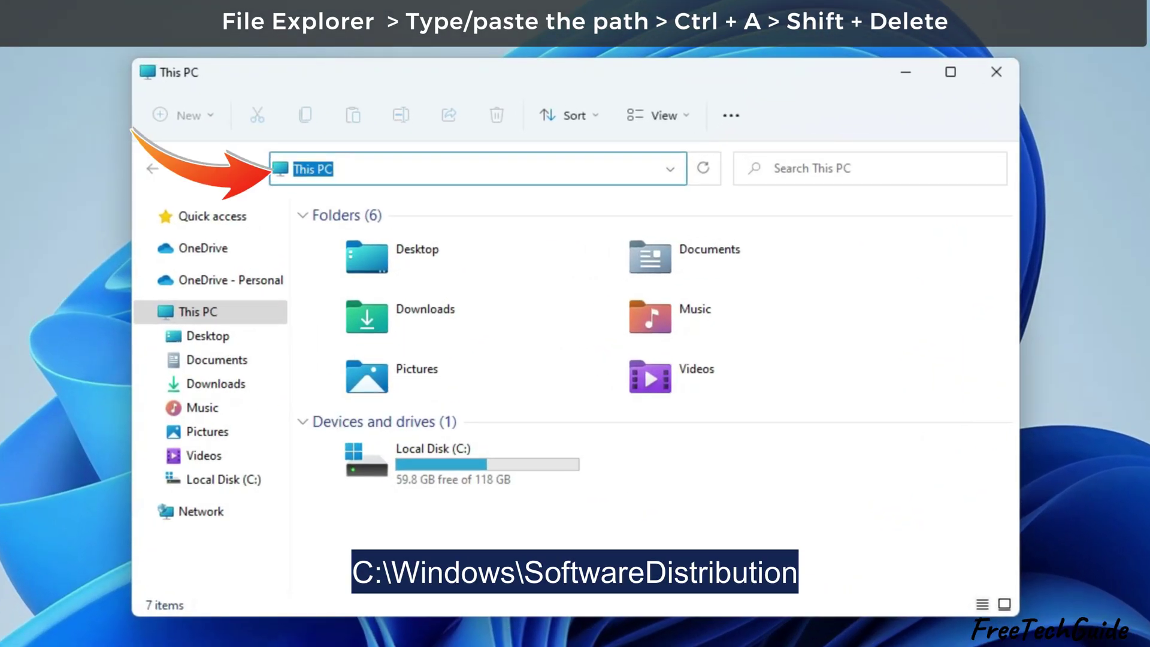
pyautogui.hotkey('ctrl', 'v')
pyautogui.press('Return')
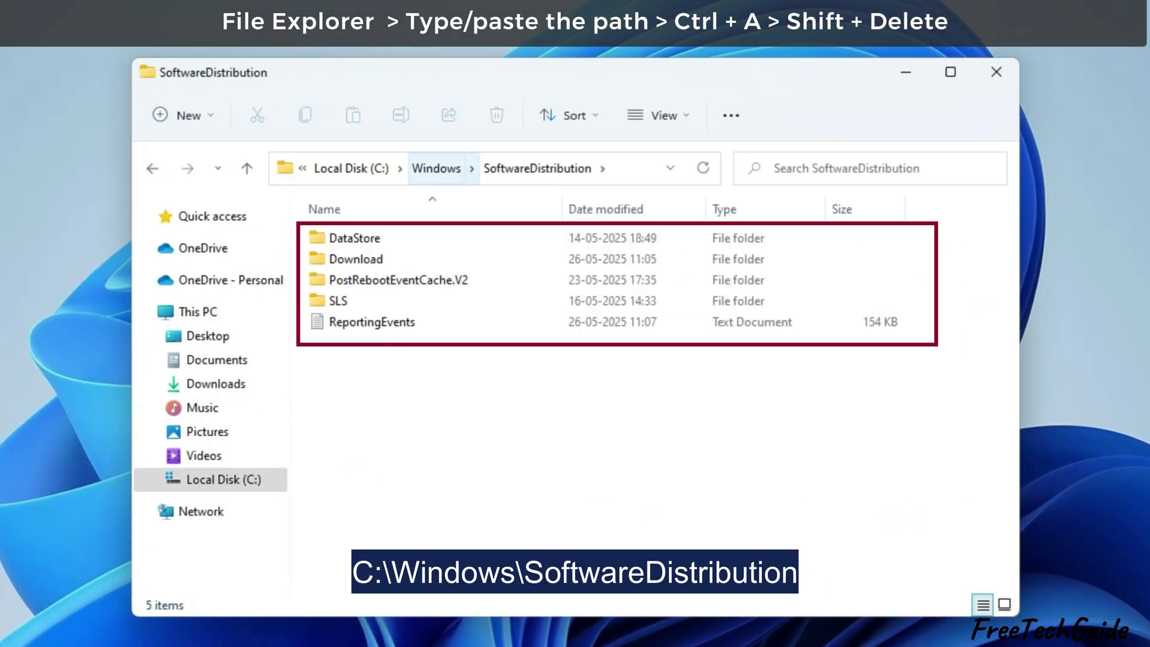
pyautogui.hotkey('ctrl', 'a')
pyautogui.hotkey('shift', 'Delete')
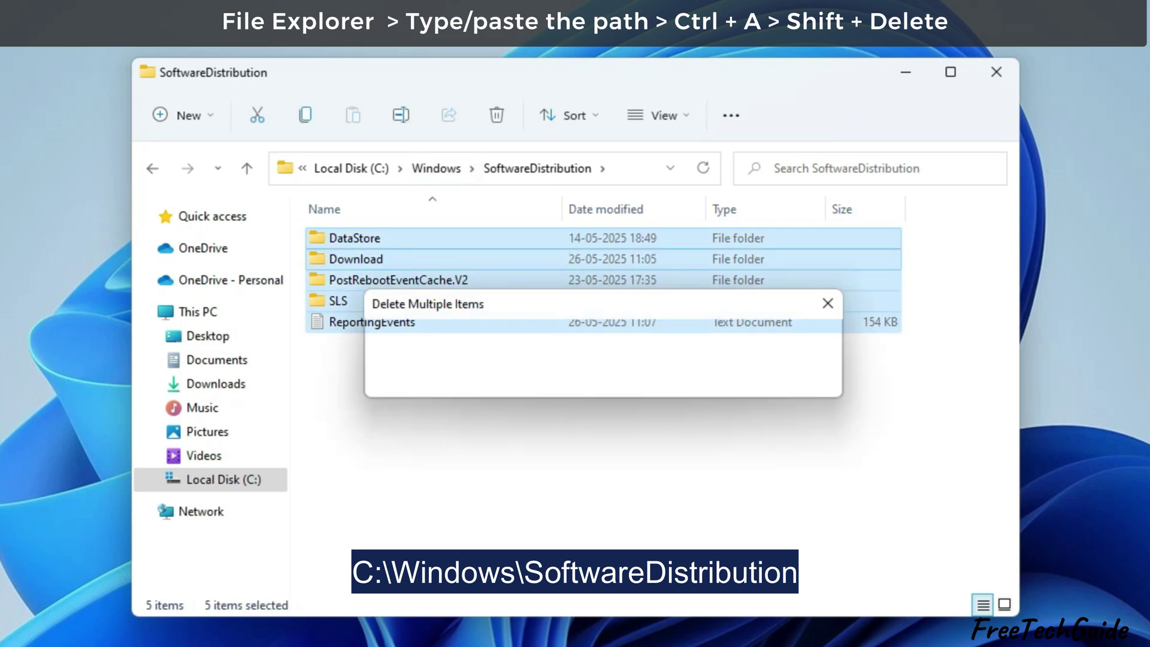
pyautogui.press('Return')
pyautogui.press('Return')
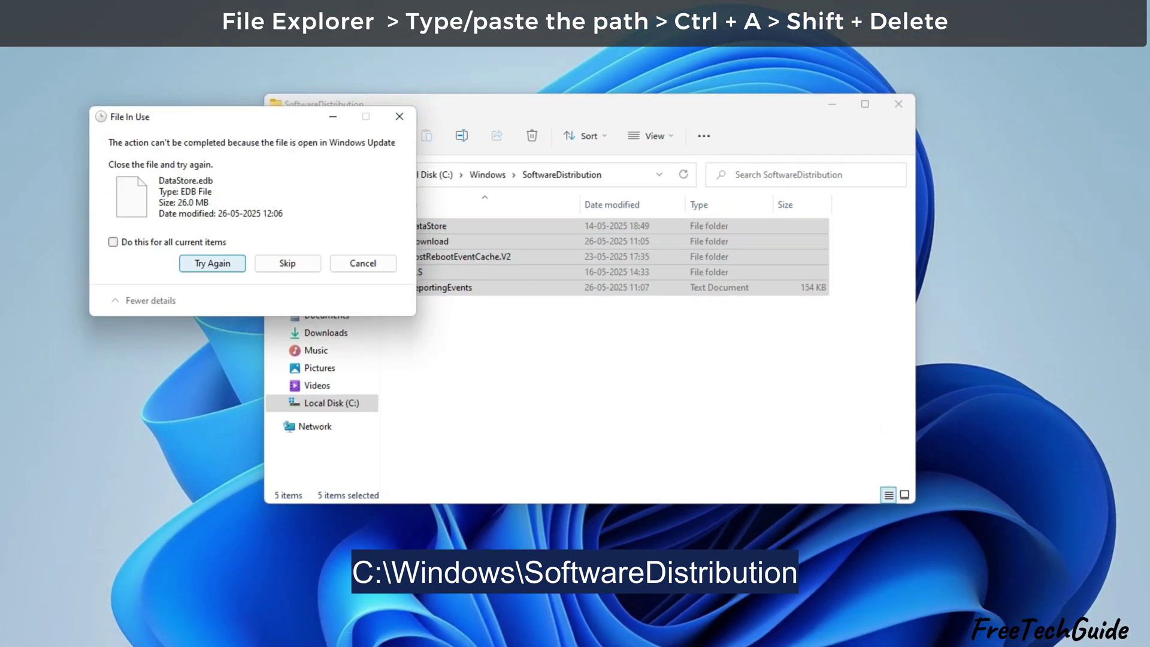
pyautogui.press('Return')
pyautogui.press('s')
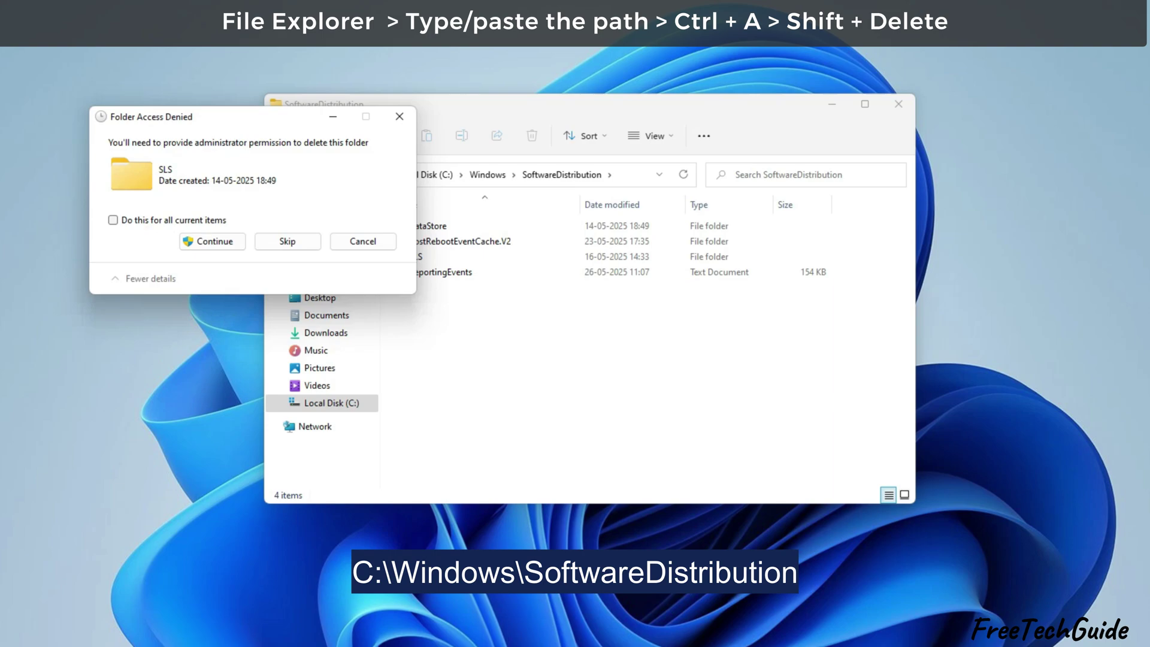
pyautogui.press('s')
pyautogui.press('Return')
# - Skip the last locked item, then run net start wuauserv and net start bits as administrator
pyautogui.press('s')
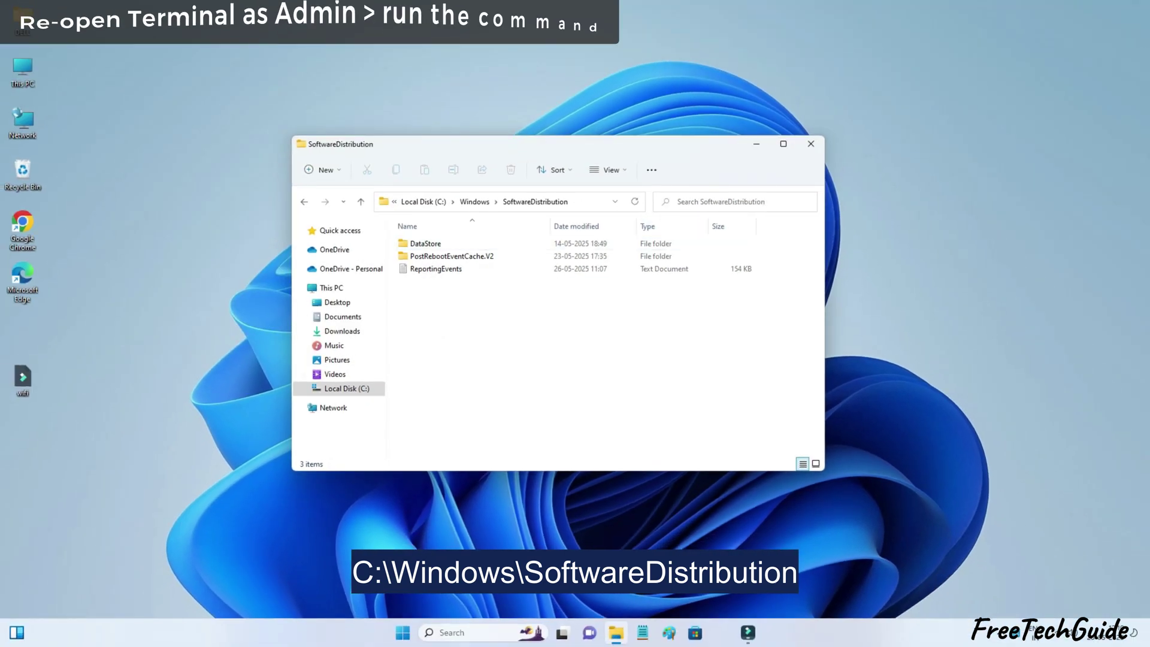
pyautogui.hotkey('alt', 'F4')
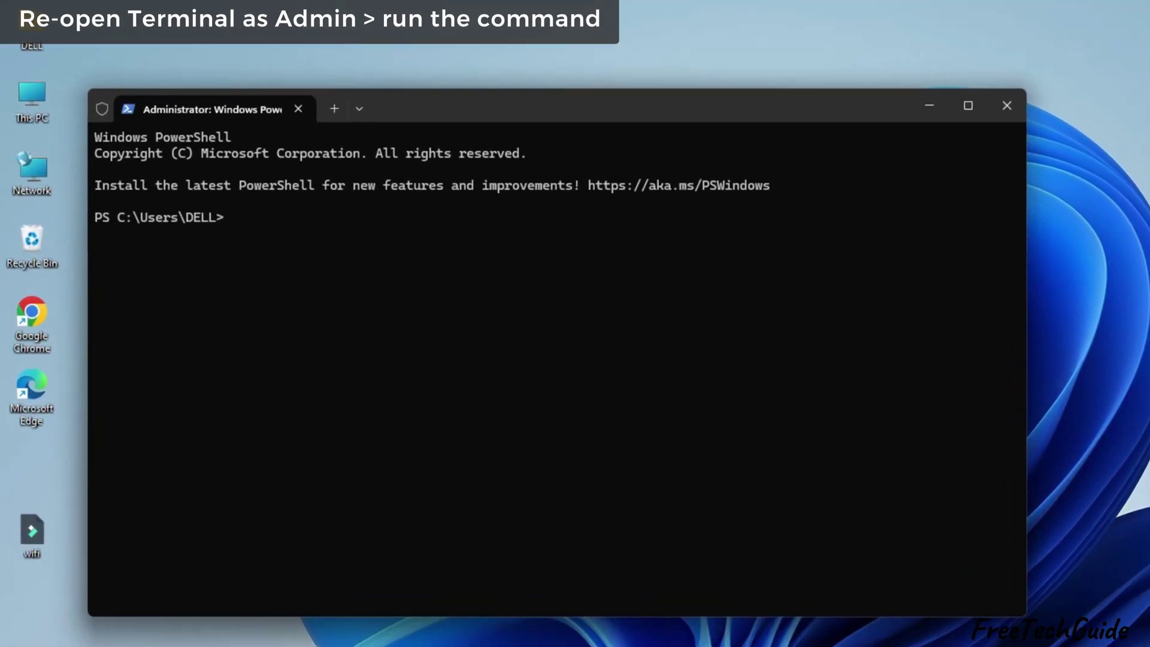
pyautogui.write('net start wuauserv')
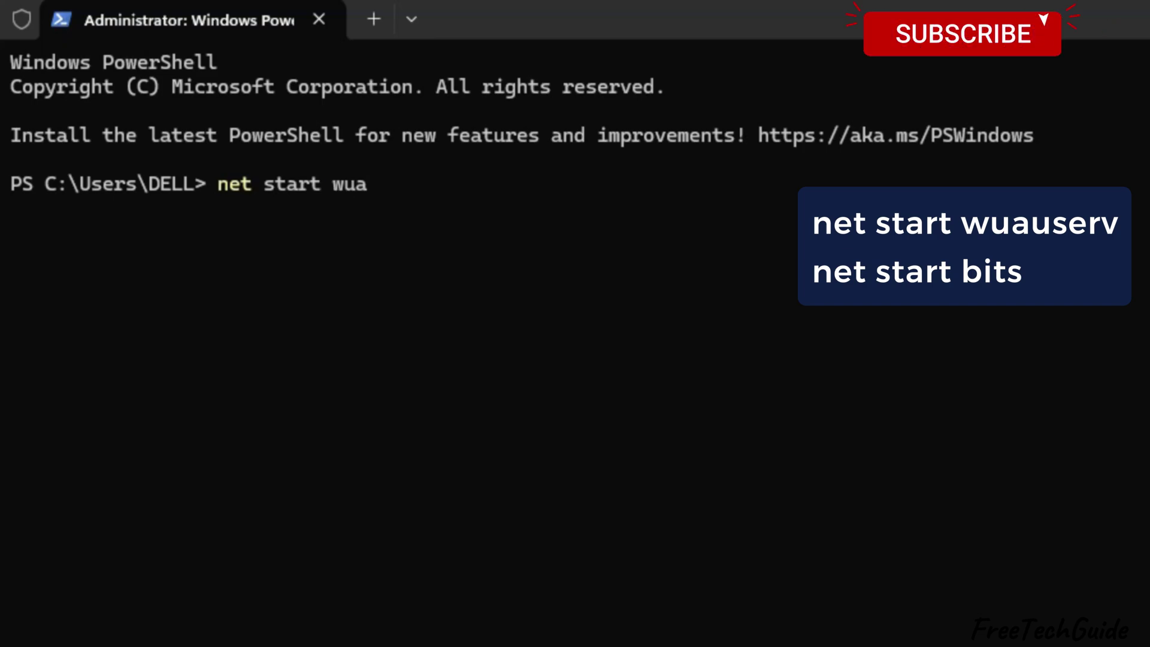
pyautogui.press('Return')
pyautogui.write('net start bi')
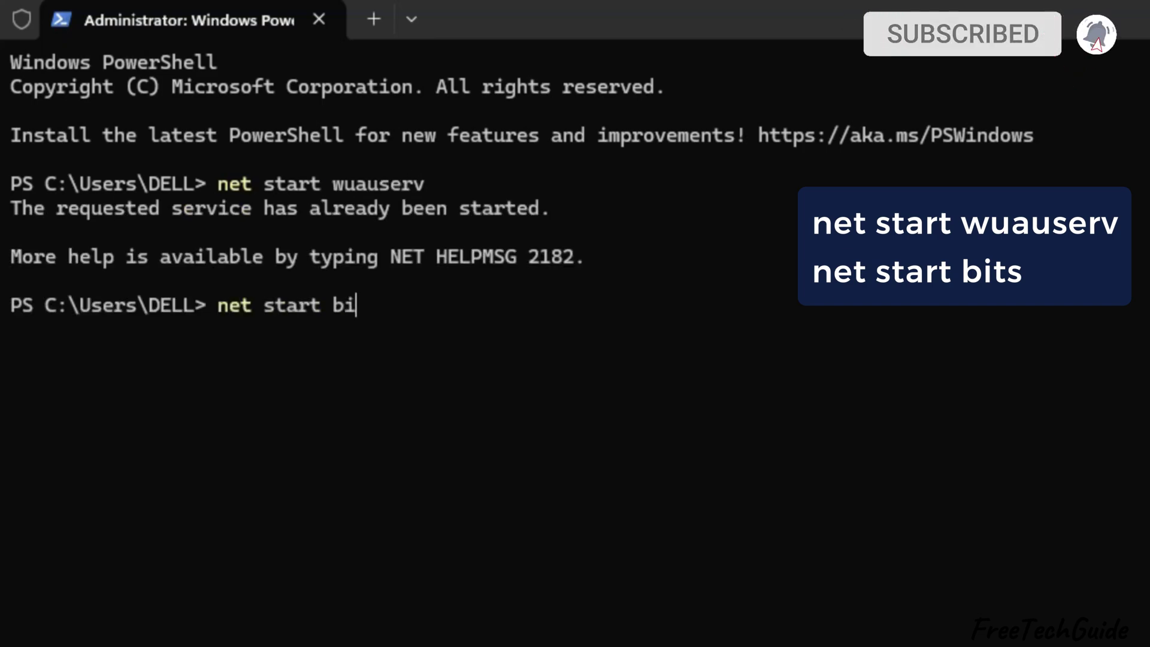
pyautogui.write('ts')
pyautogui.press('Return')
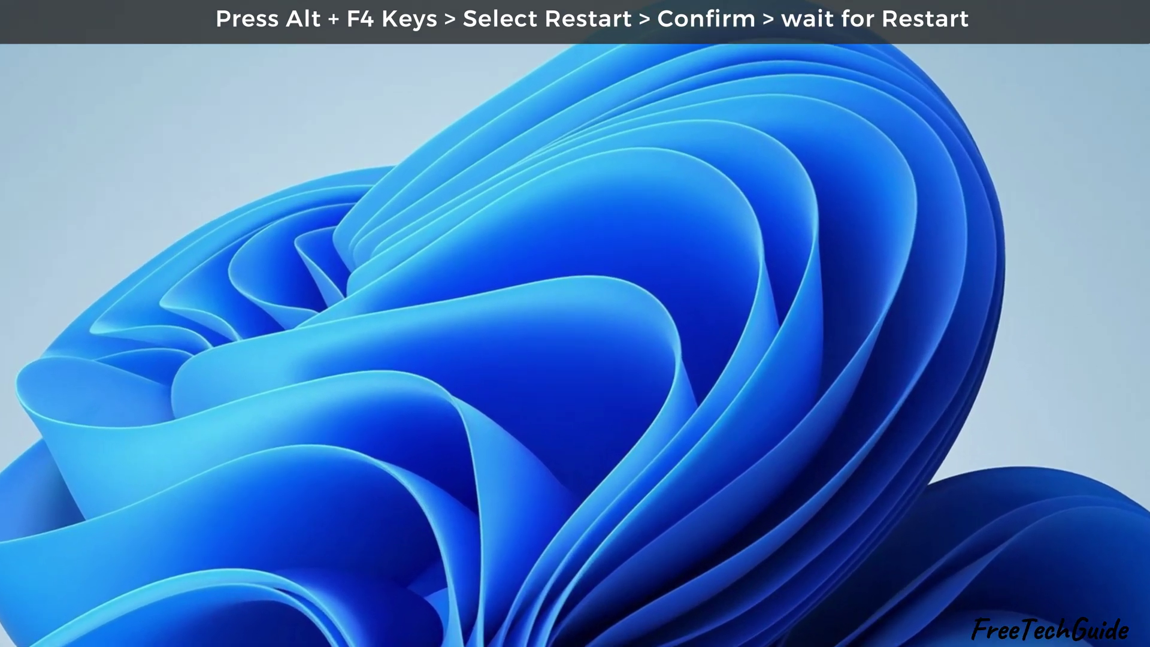
# - Restart from the Alt+F4 shutdown dialog, then open the Windows Update page in Settings
pyautogui.hotkey('alt', 'F4')
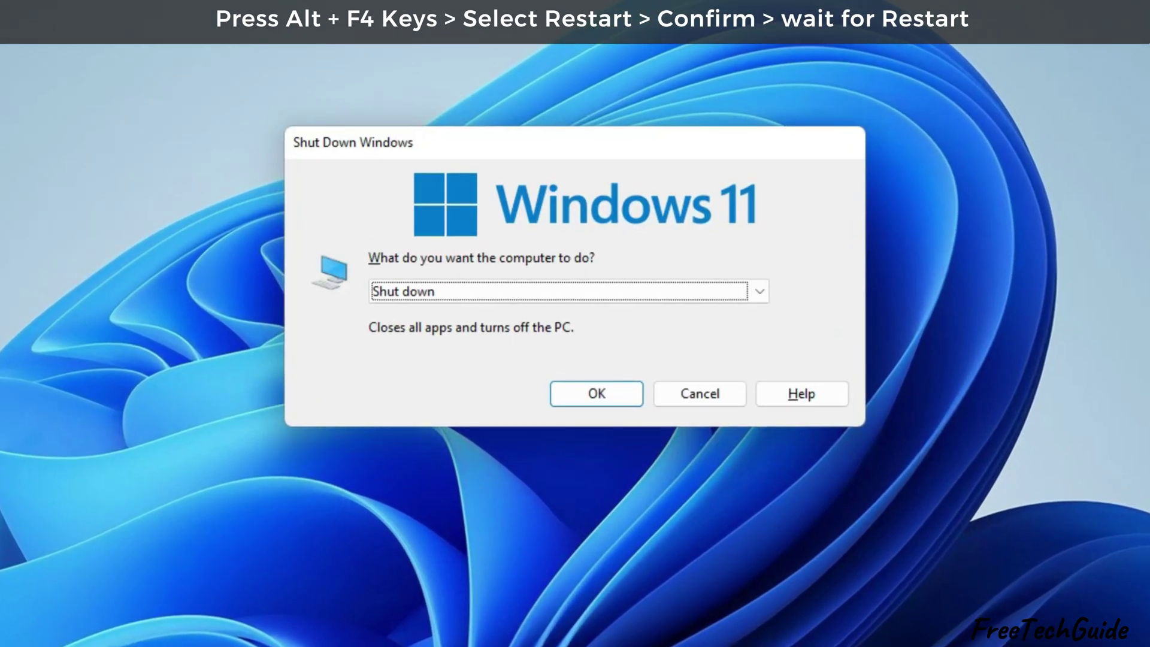
pyautogui.press('Down')
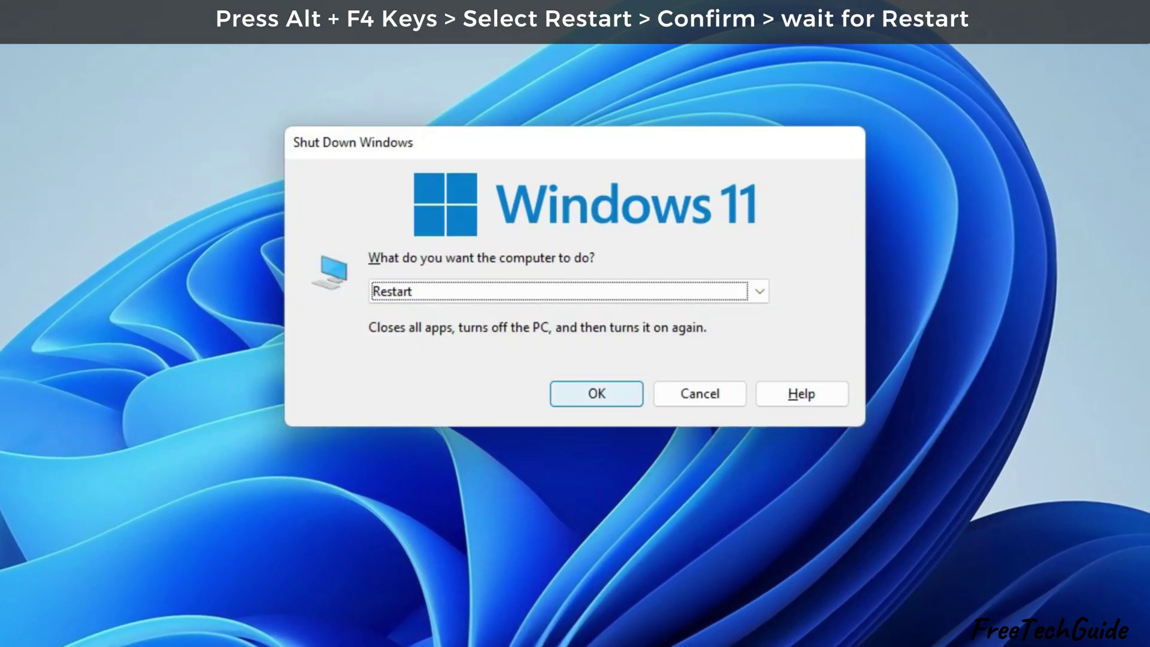
pyautogui.press('Return')
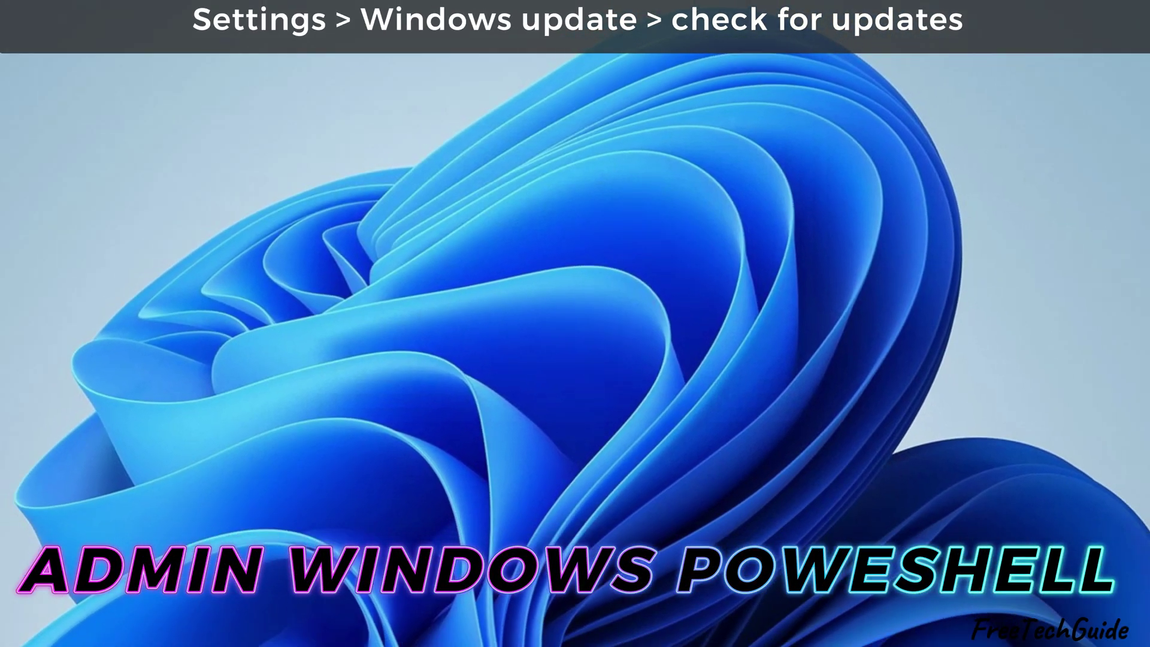
pyautogui.press('super+i')
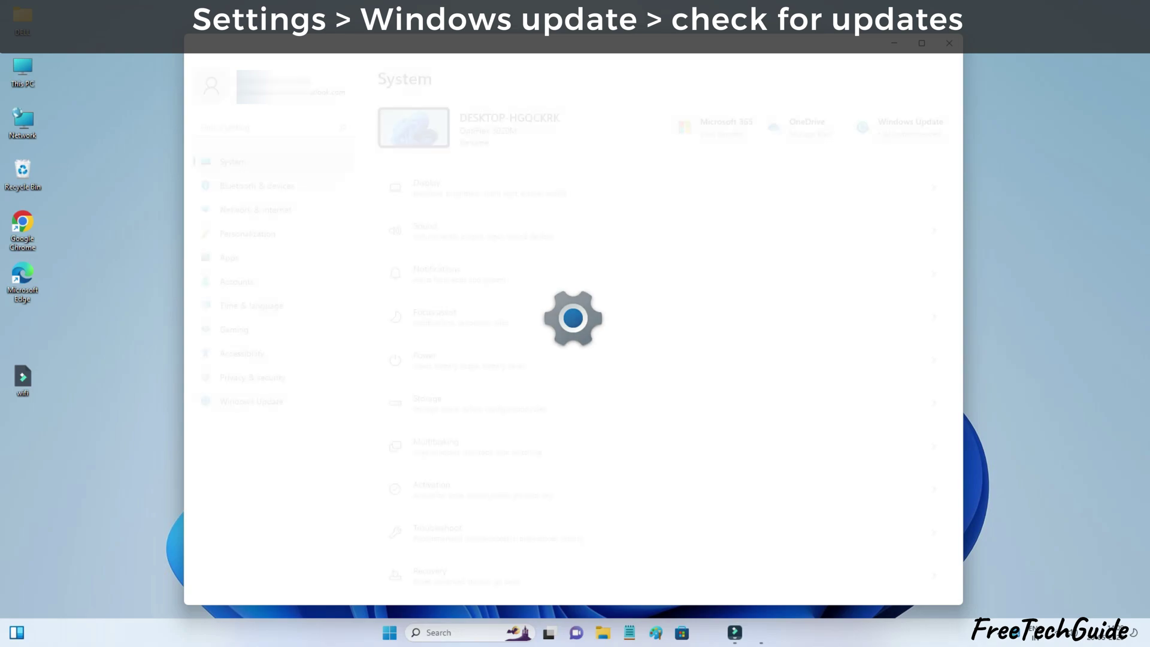
pyautogui.click(251, 401)
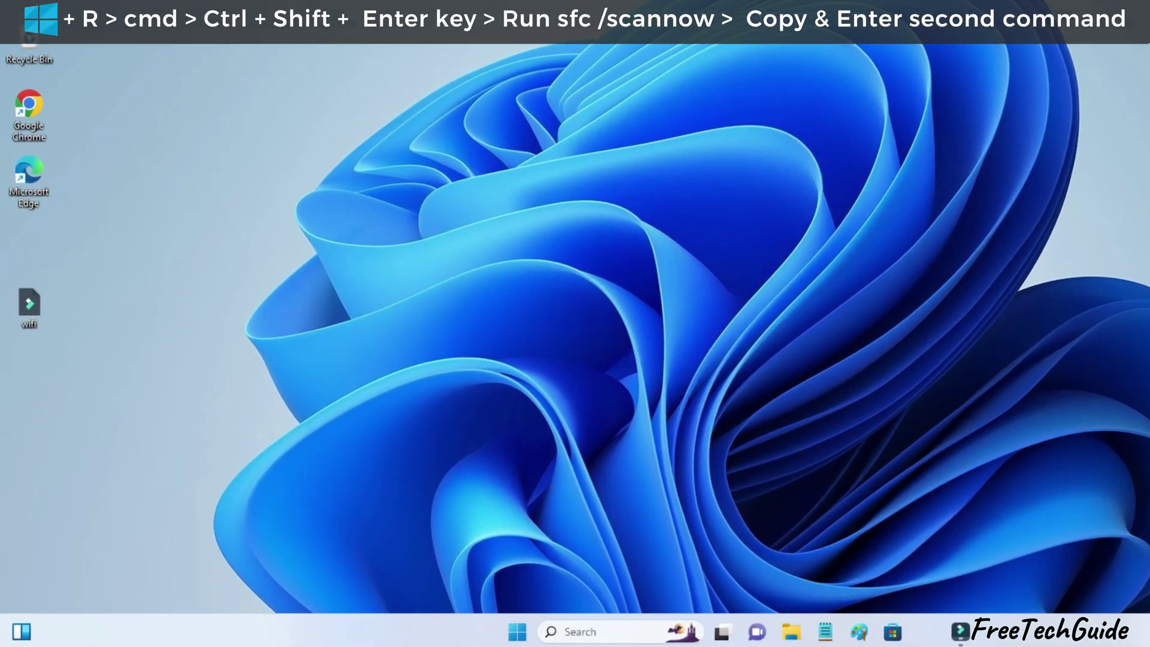
# - Launch Command Prompt as administrator from the Run box and start entering the sfc scan command
pyautogui.press('super+r')
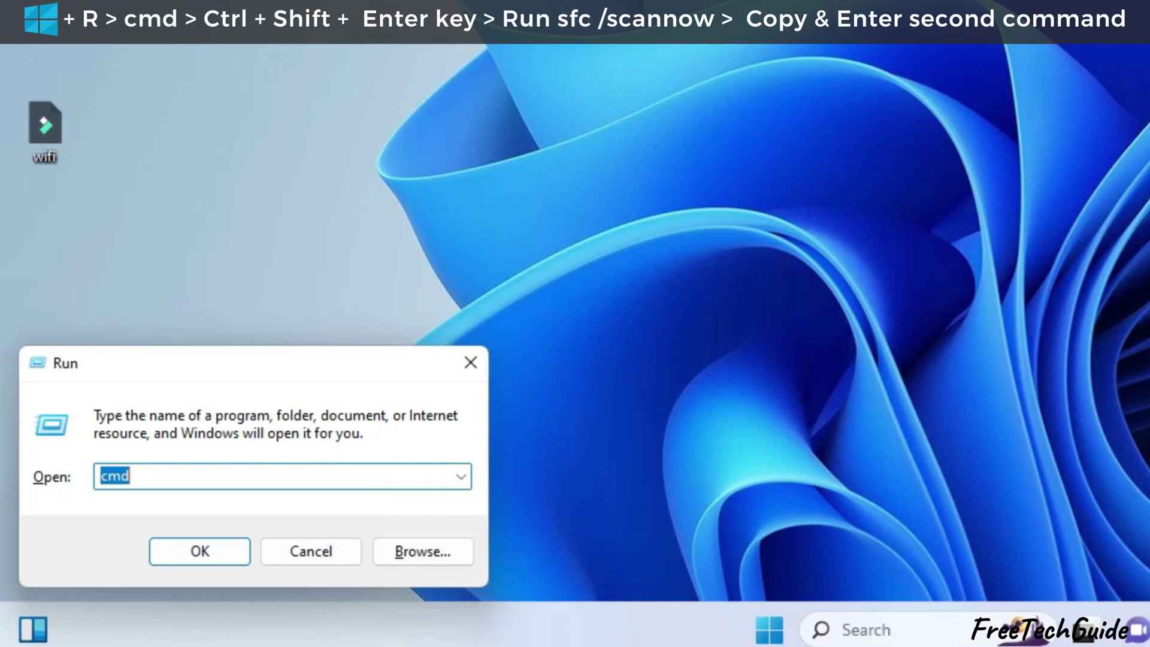
pyautogui.hotkey('ctrl', 'shift', 'Return')
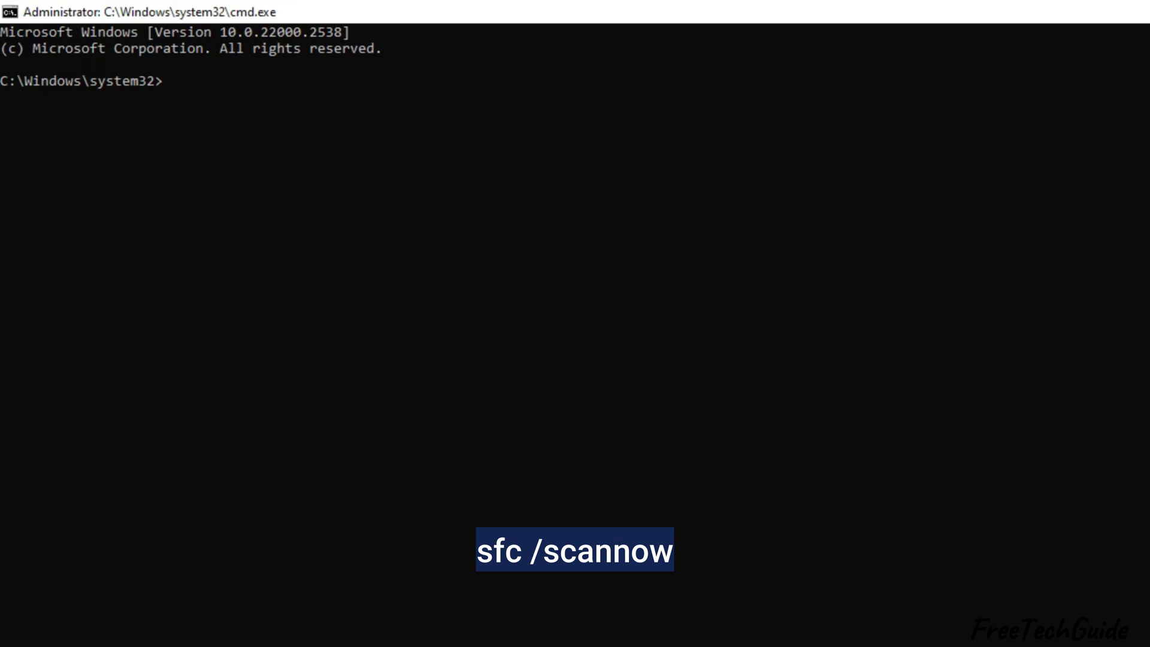
pyautogui.write('sfc /scannow')
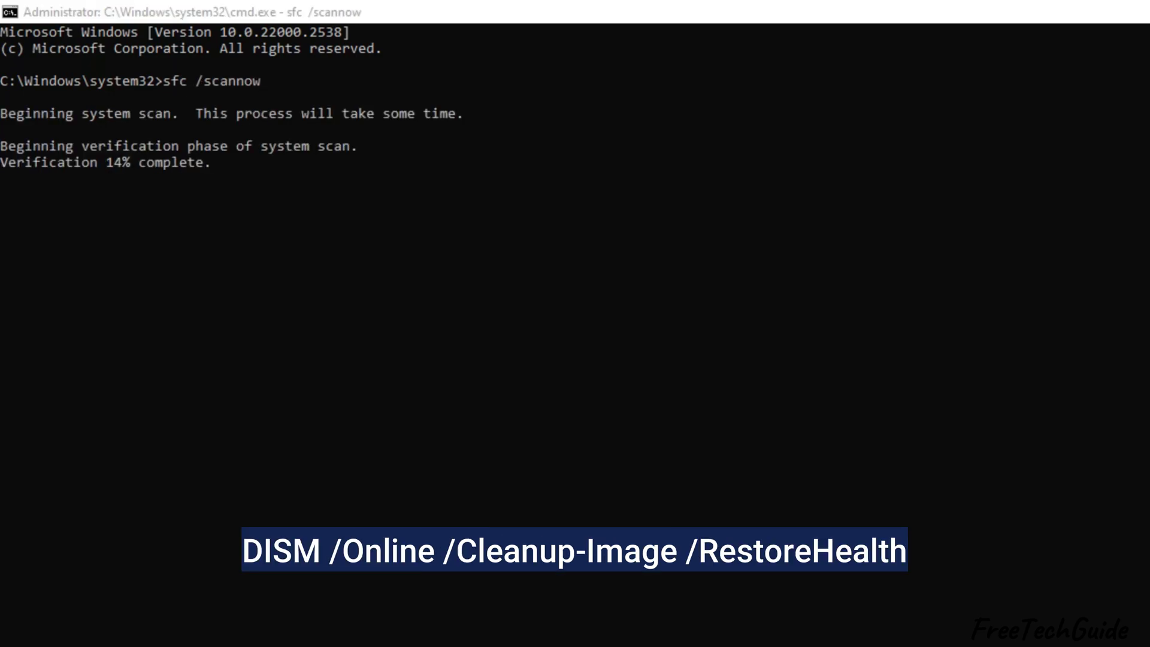